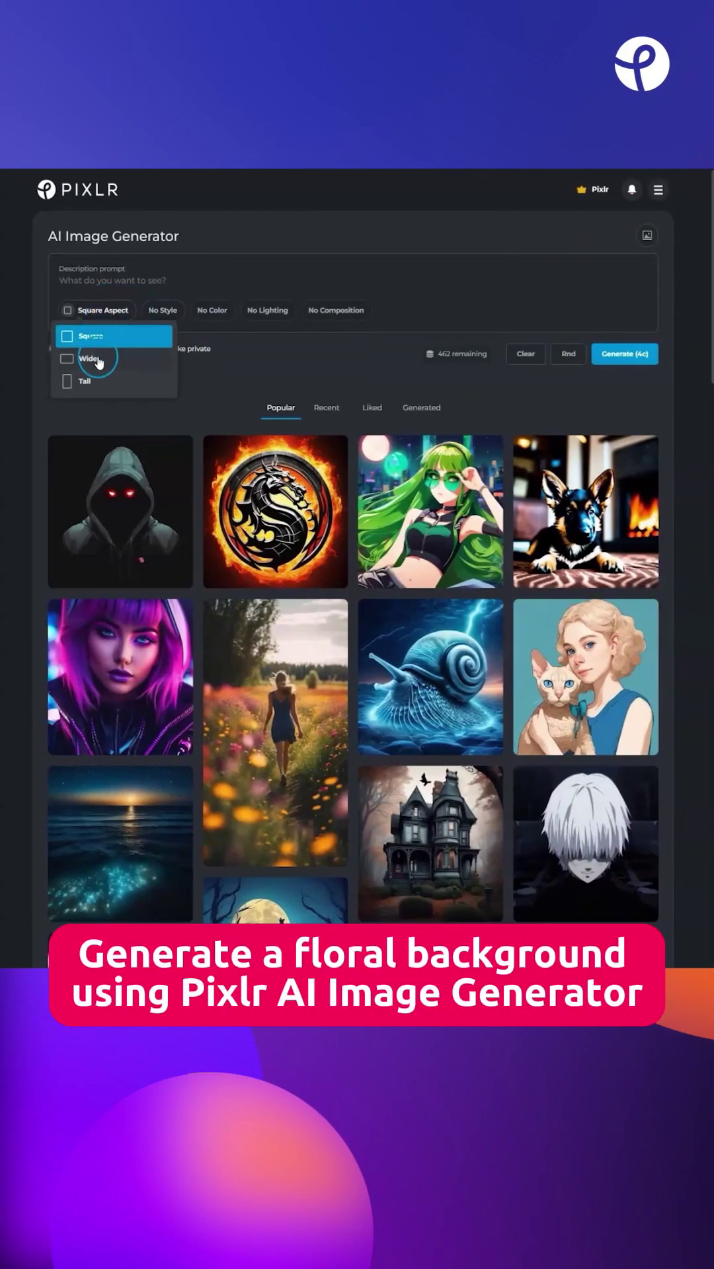
Generate tall Hispanic floral images in bright pop colours and open the first in Pixlr X.
click(96, 383)
text(hispanic floral)
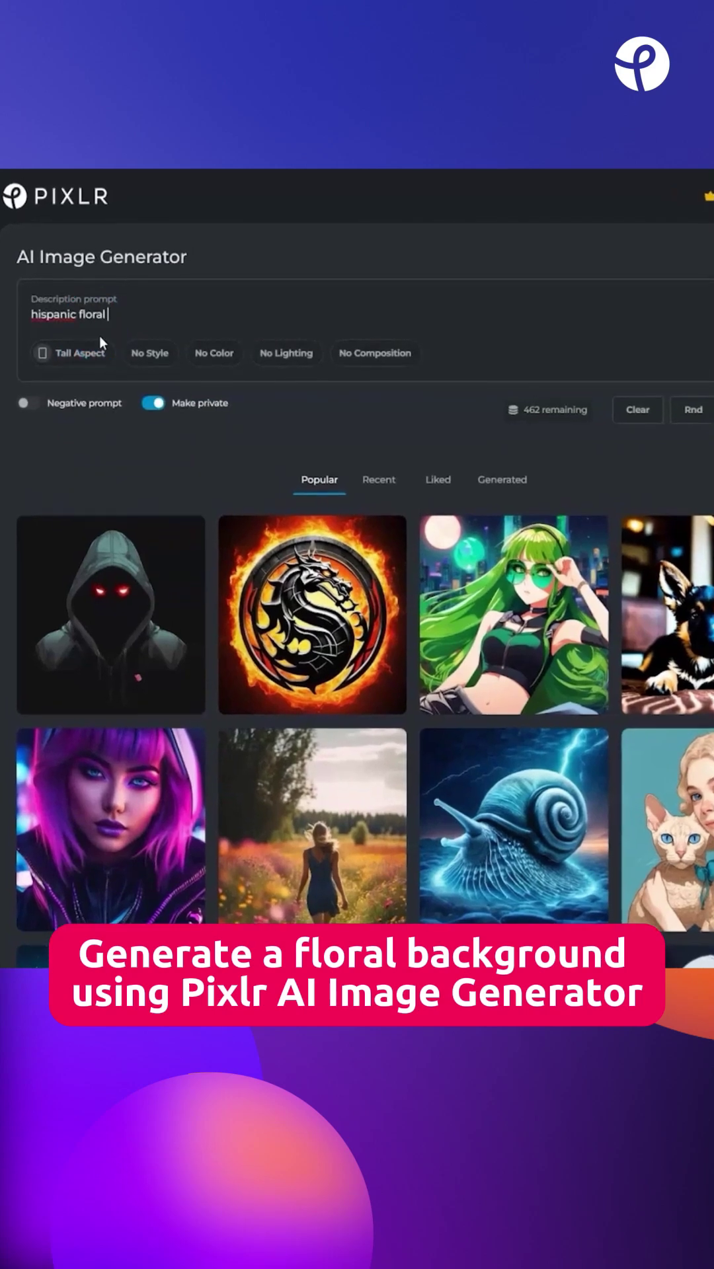
text( elements design background, minimalistic, bright pop colors)
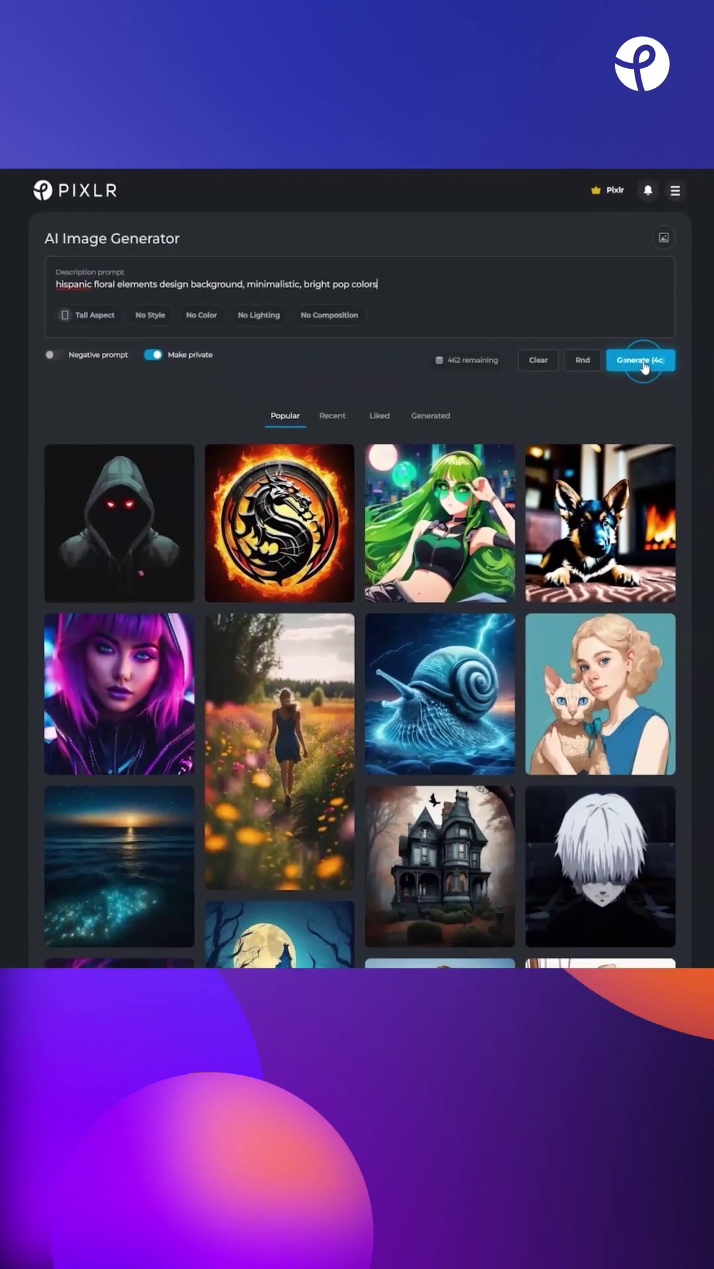
click(626, 355)
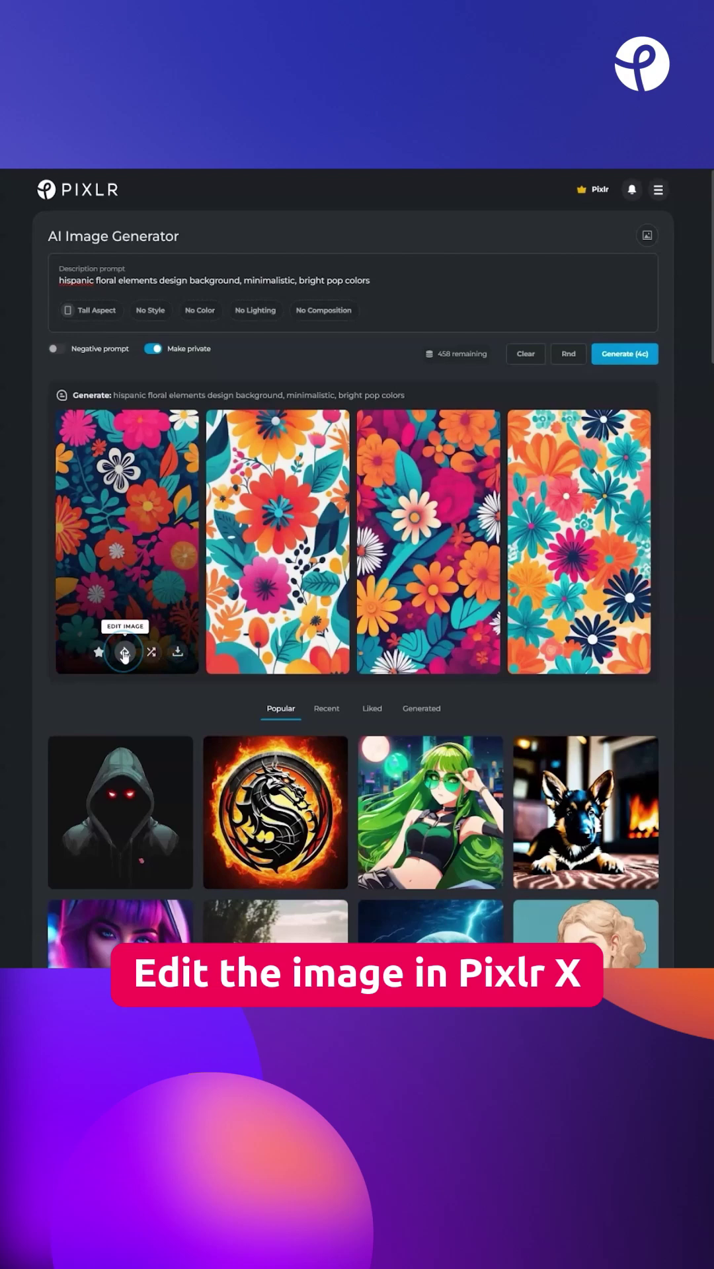
click(123, 653)
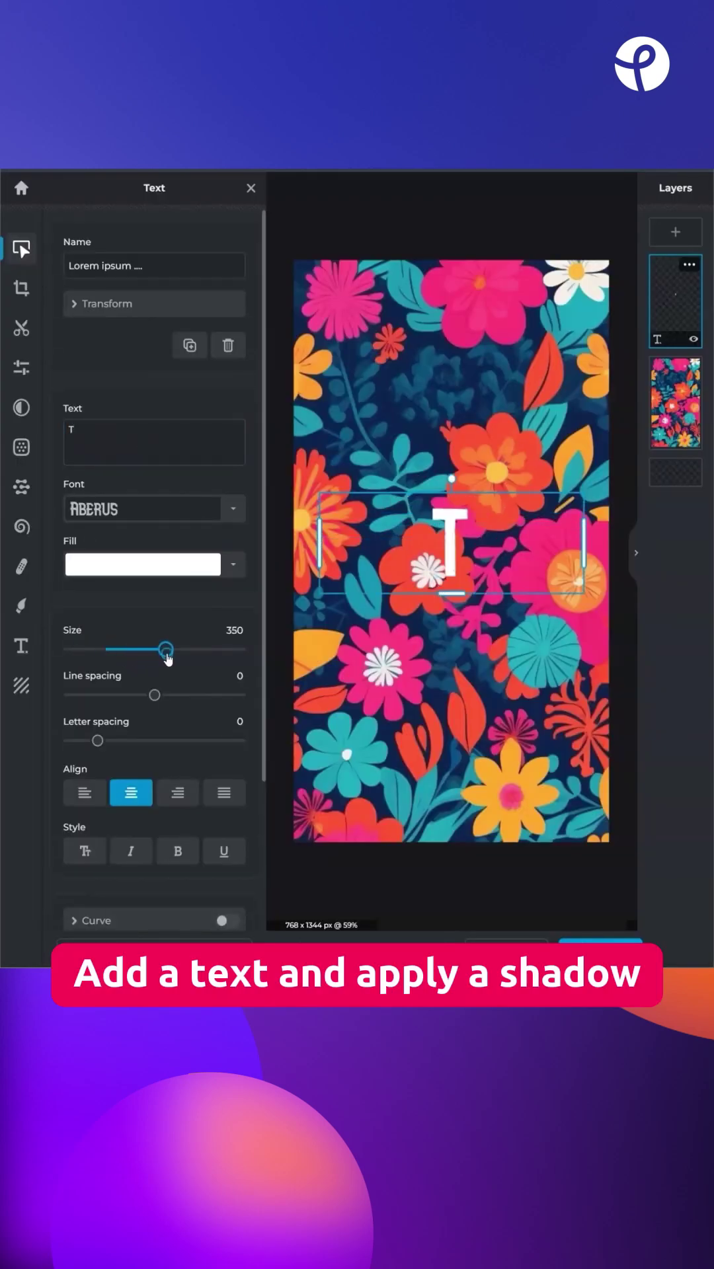
scroll(168, 654, down, 2)
Give the letter text a drop shadow with its distance lowered to 12.
click(224, 890)
scroll(198, 862, down, 3)
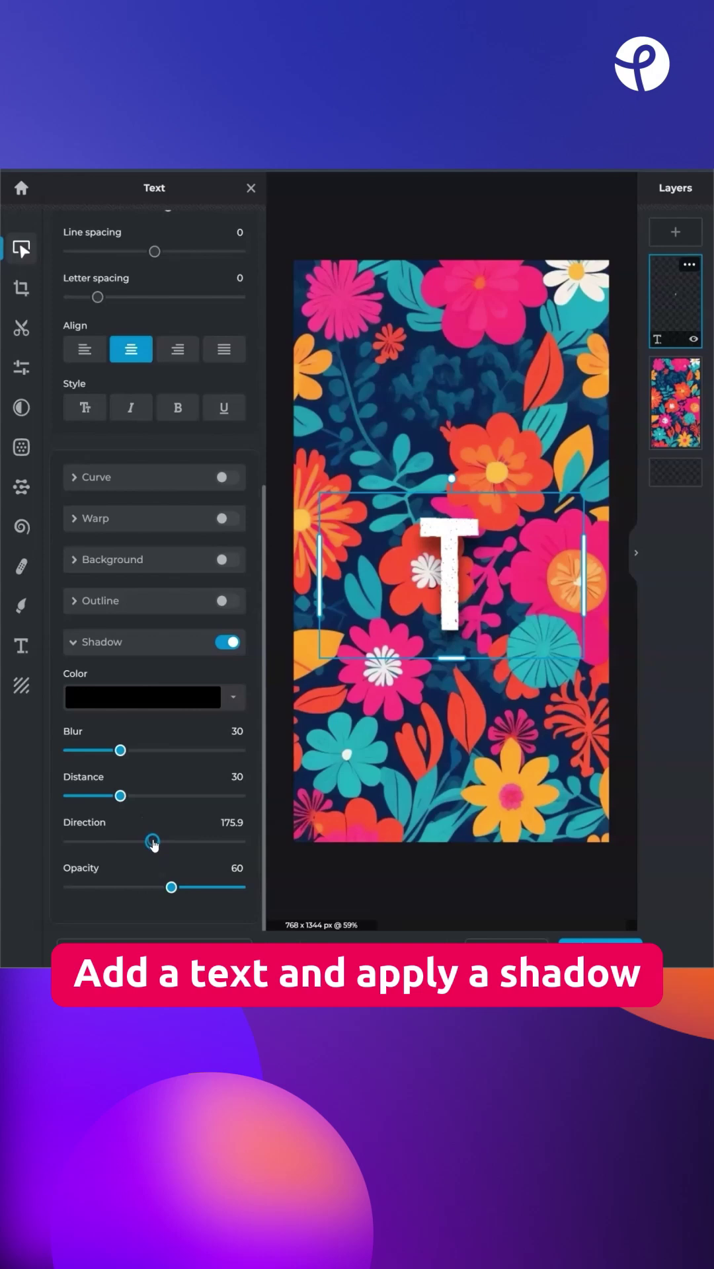
drag(120, 796, 91, 795)
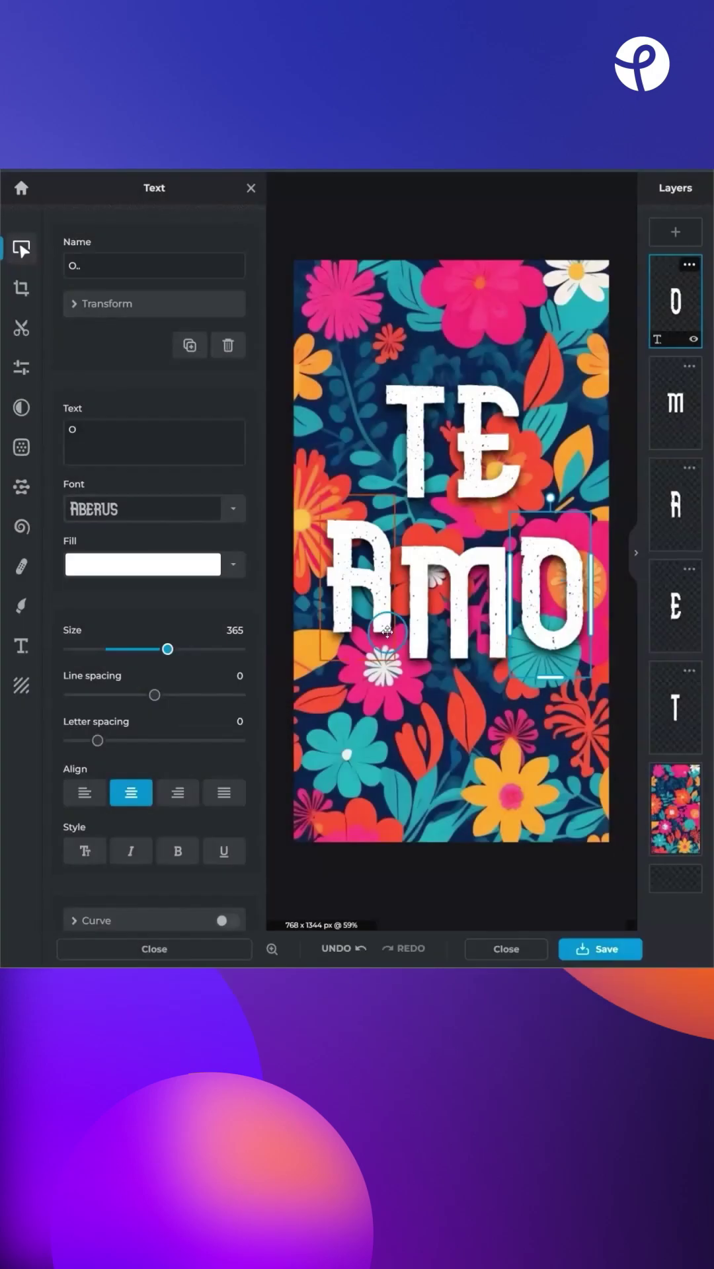
Add Hispanic Floral parrot, orange flower and leaf stickers, then lower background exposure to -40.
click(22, 686)
scroll(125, 433, down, 3)
click(228, 255)
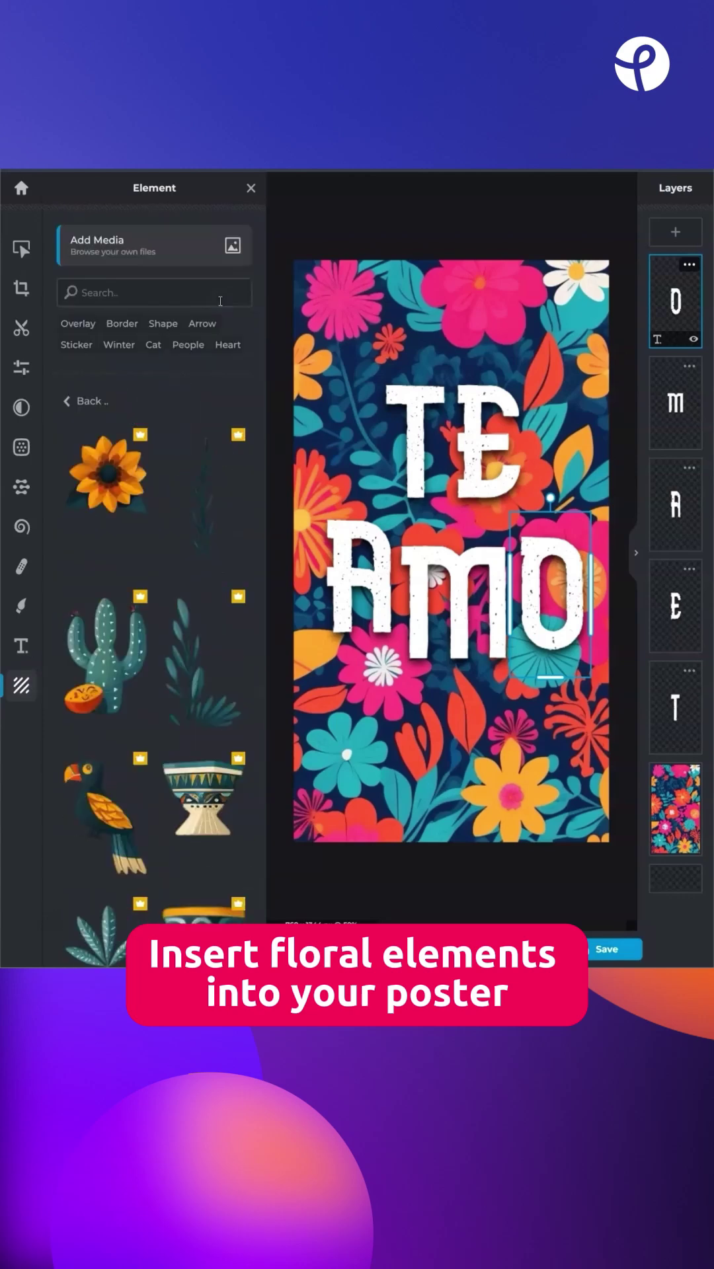
scroll(126, 496, down, 2)
click(126, 552)
scroll(126, 552, down, 5)
click(106, 680)
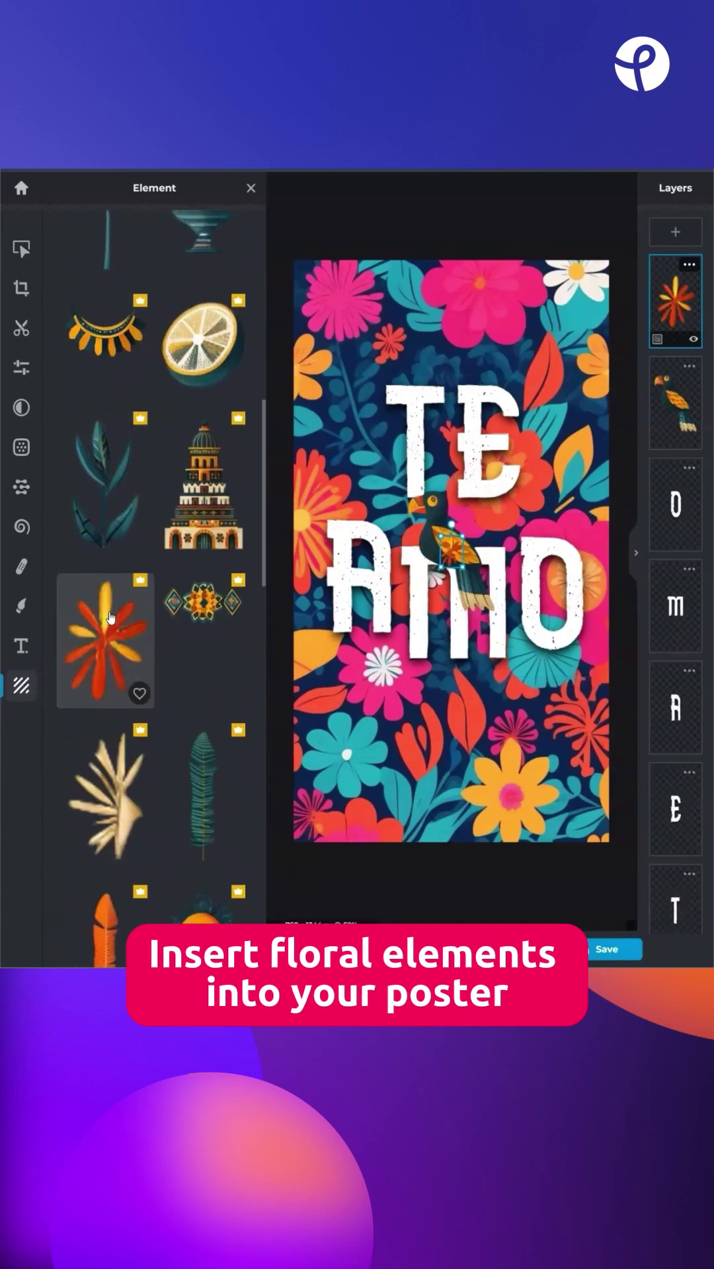
scroll(105, 680, up, 5)
scroll(109, 695, down, 8)
click(116, 678)
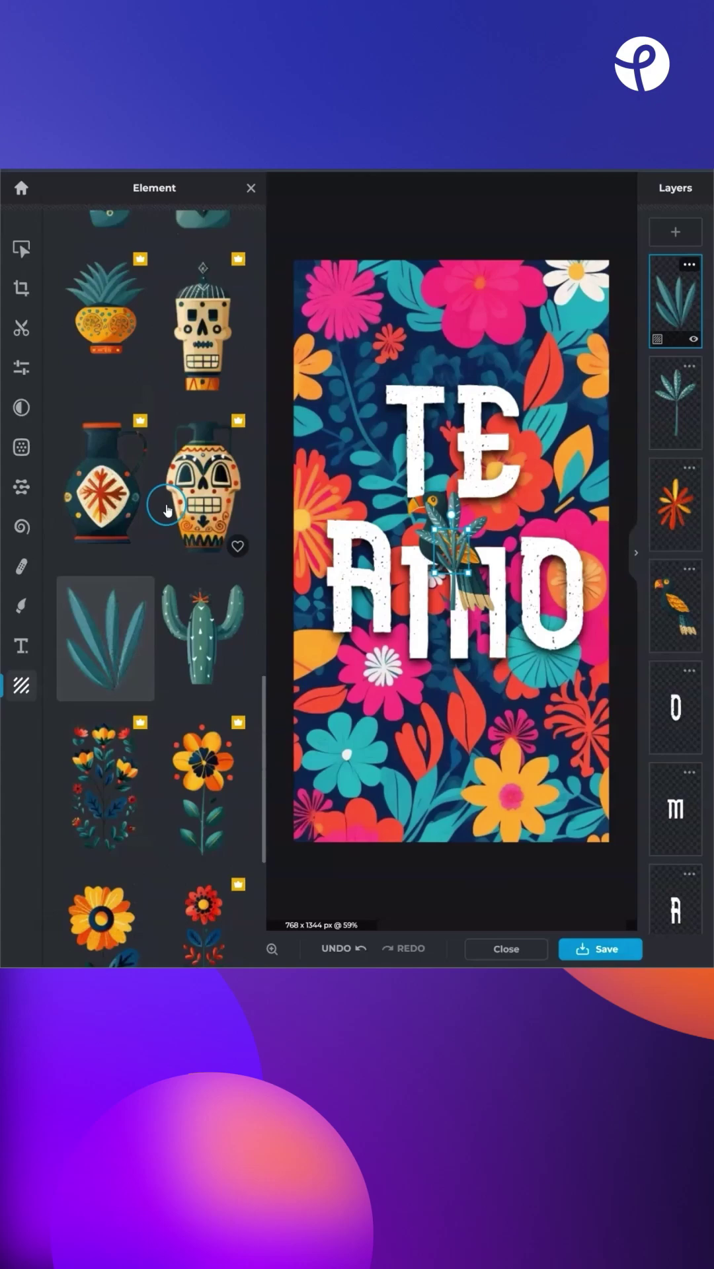
click(250, 188)
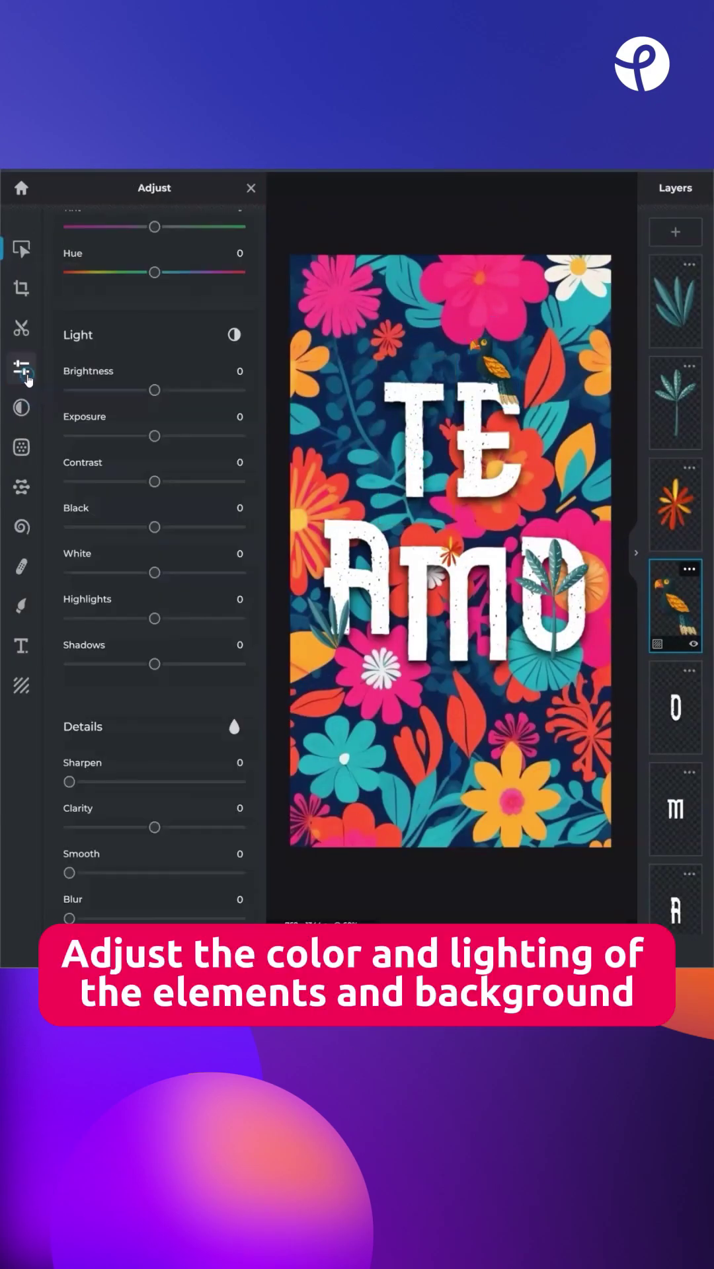
mouse_move(136, 731)
mouse_down()
mouse_move(121, 730)
mouse_move(167, 779)
mouse_up()
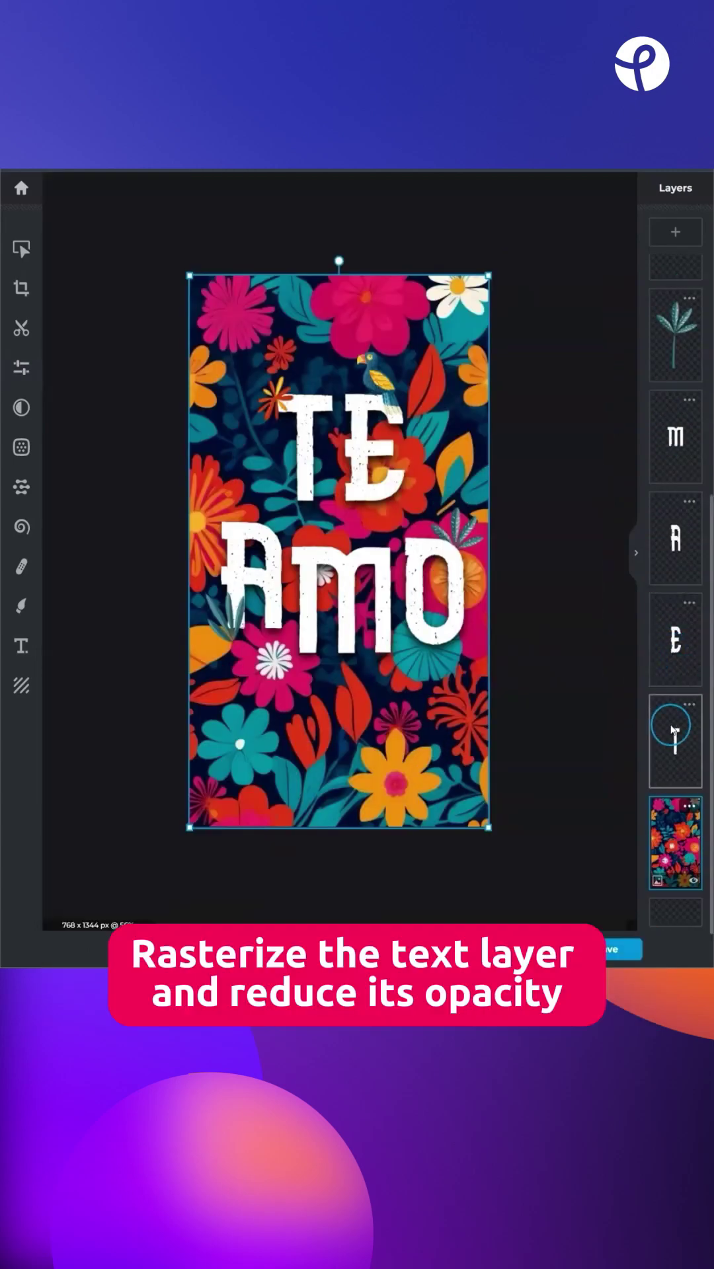
Rasterize the T text layer and set its opacity to 57.
right_click(316, 472)
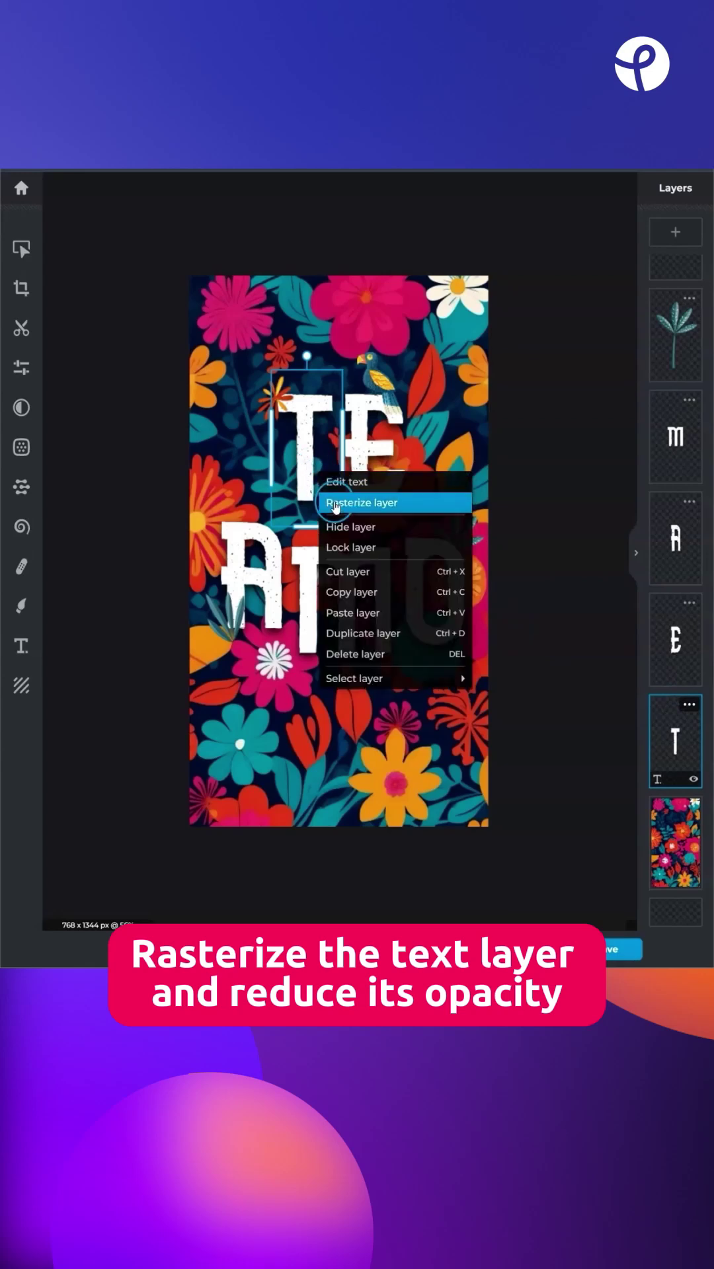
click(691, 705)
drag(602, 787, 572, 786)
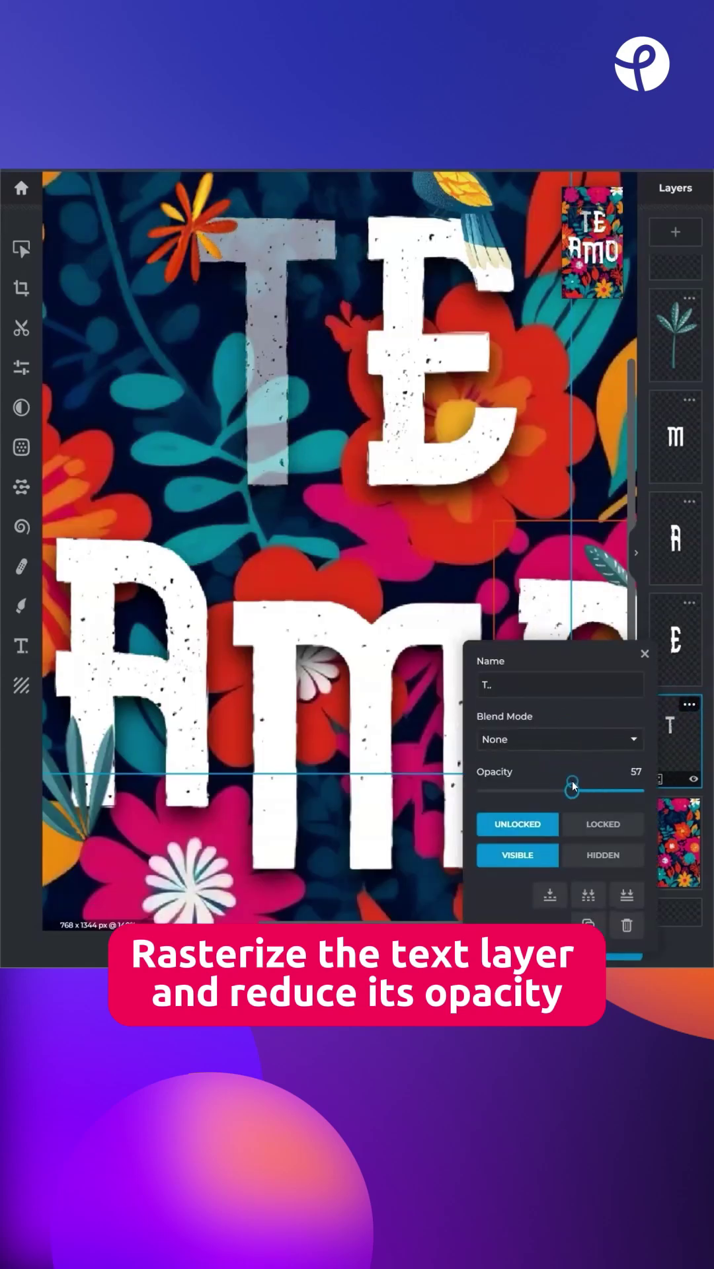
Set up the Cutout tool with the Remove brush for erasing parts of the T.
click(21, 327)
click(178, 314)
click(201, 367)
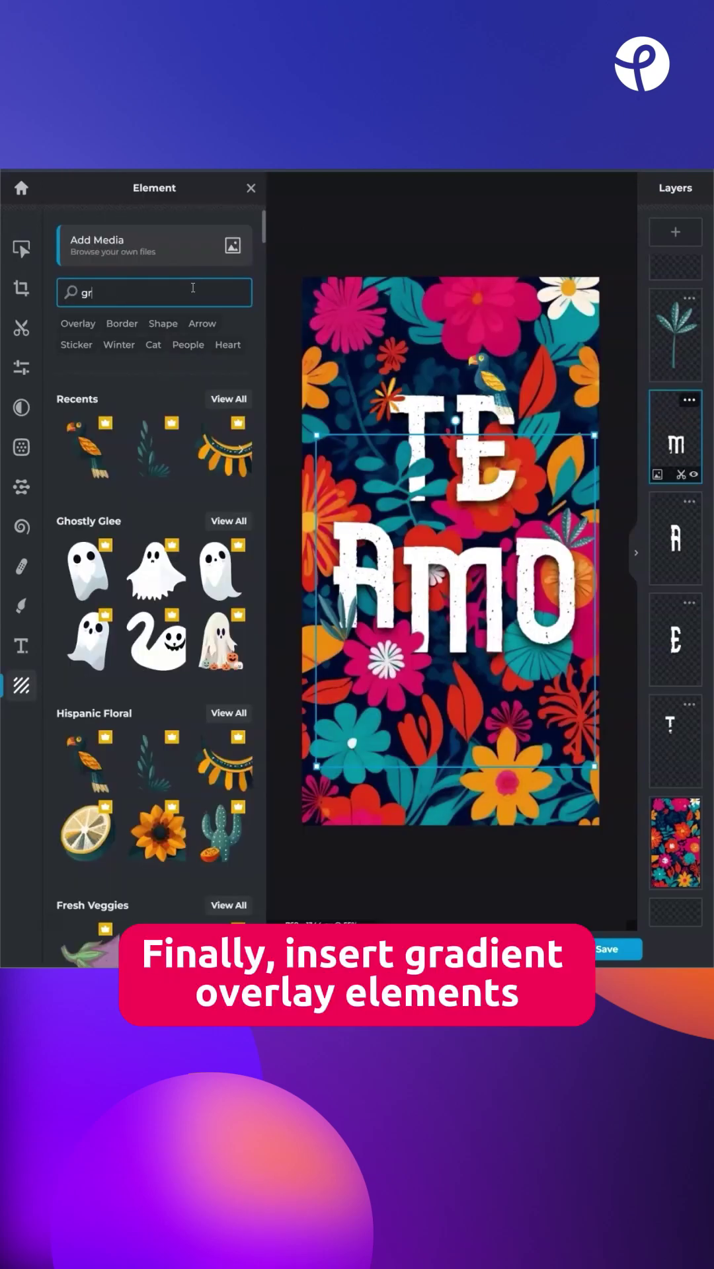
Search 'gradient', place the yellow half-circle at the bottom and the pink sphere top-left.
key(Return)
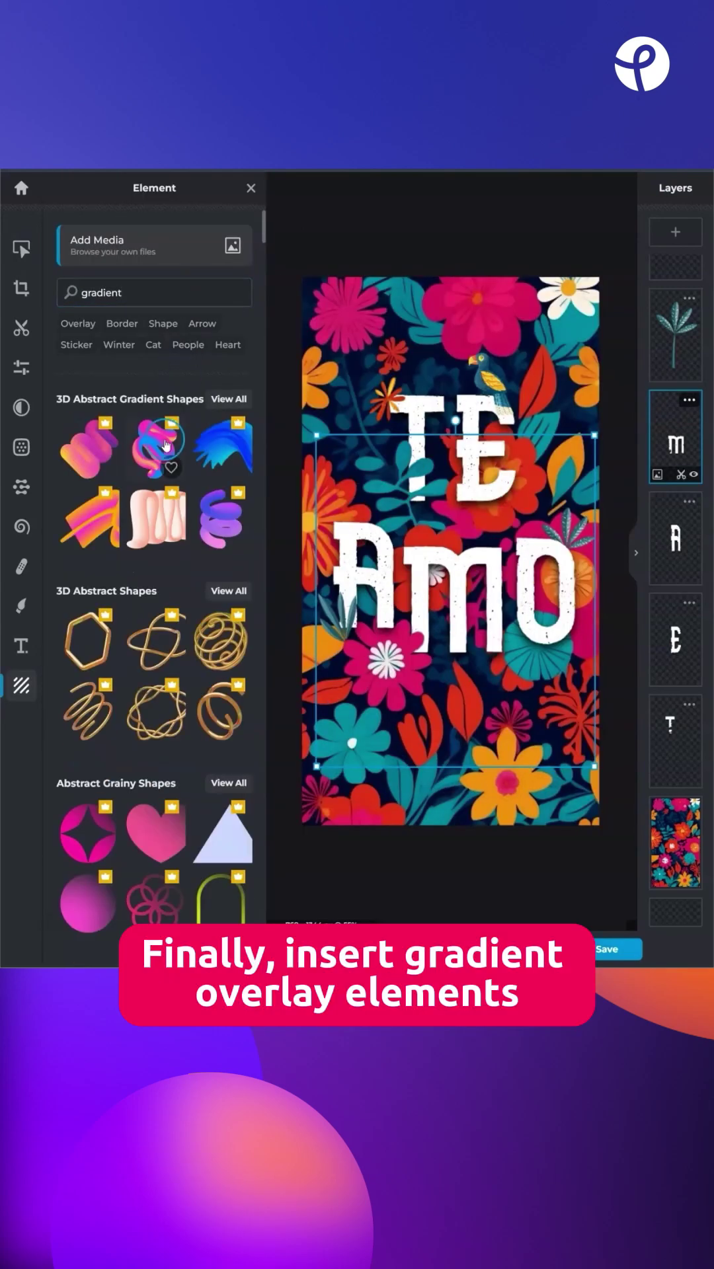
scroll(166, 443, down, 4)
click(203, 637)
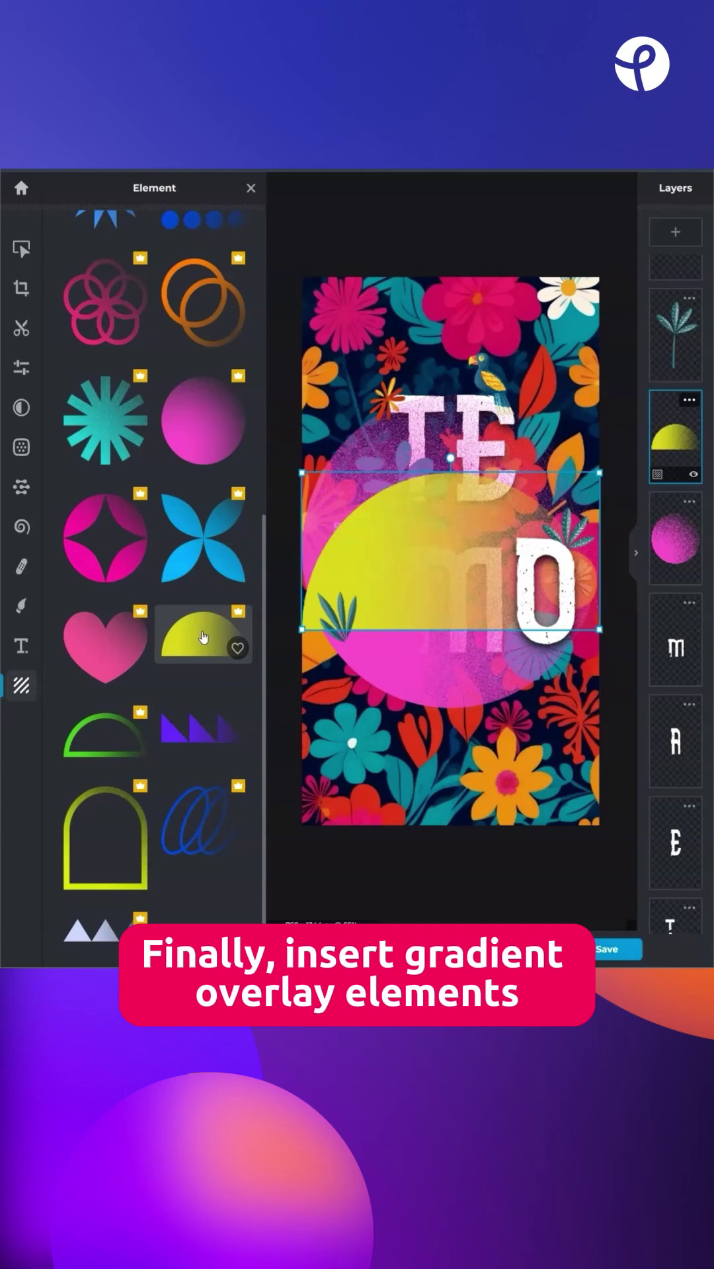
drag(266, 825, 292, 840)
drag(393, 641, 313, 318)
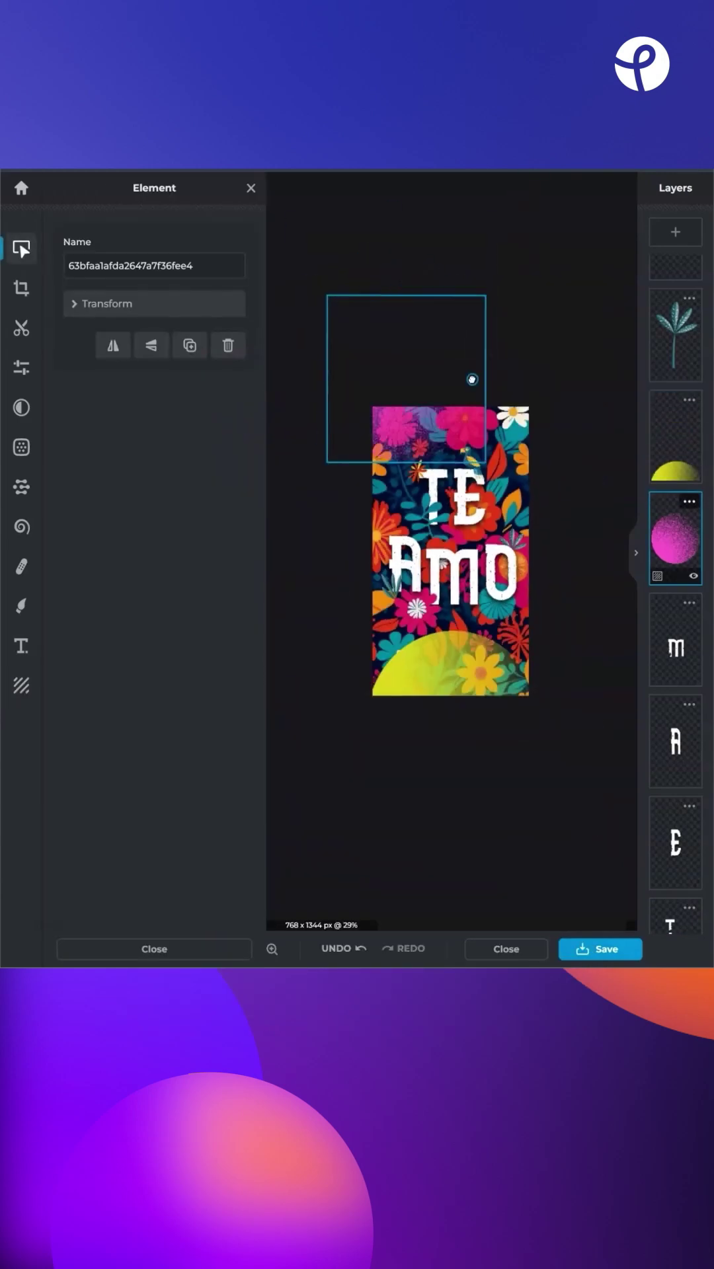